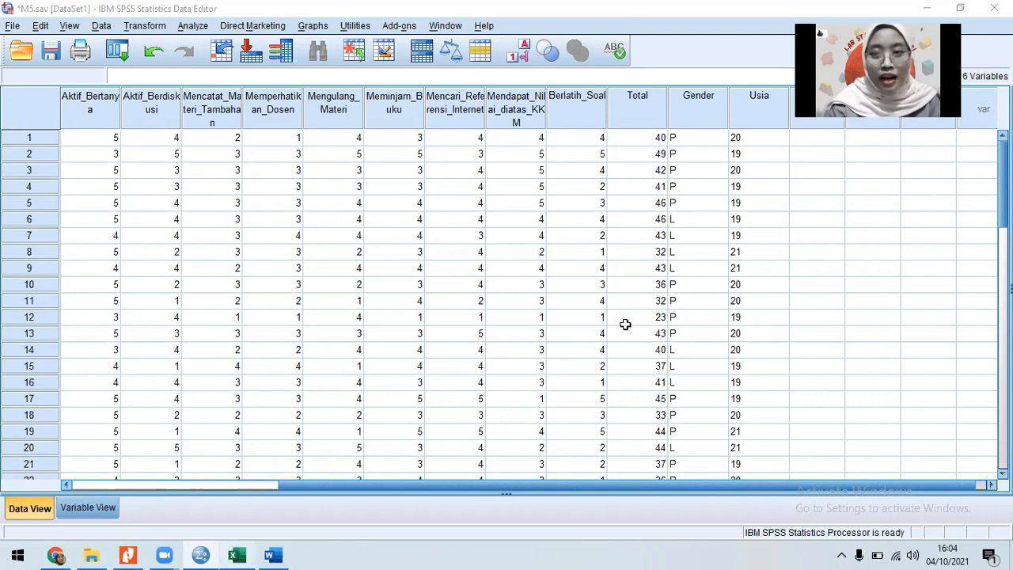
Switch to the KUESIONER workbook in Excel and inspect how the column Q totals sum each respondent's answers in columns C to N
{"action": "key", "text": "alt+Tab"}
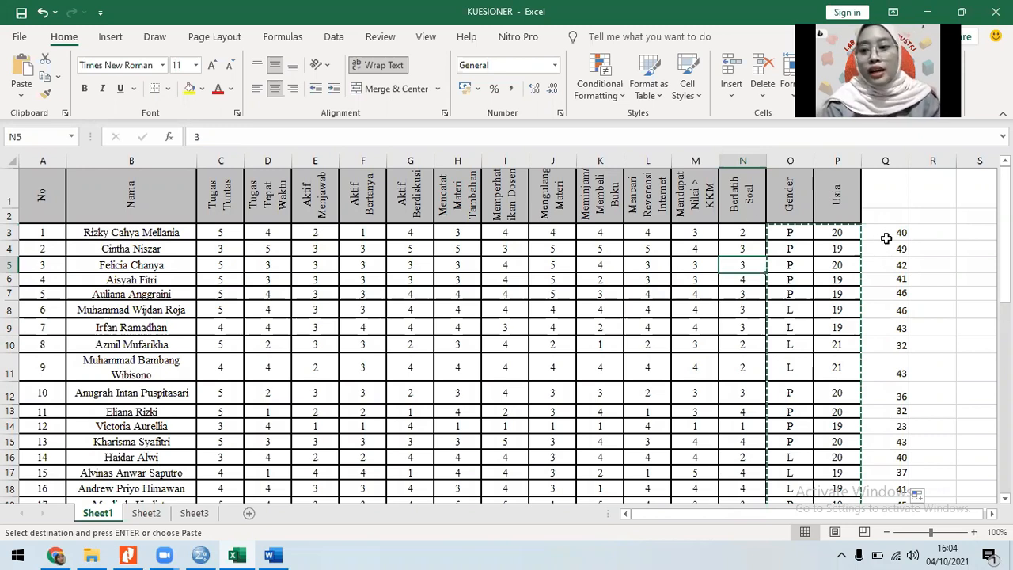
{"action": "left_click_drag", "start_coordinate": [890, 236], "coordinate": [917, 218]}
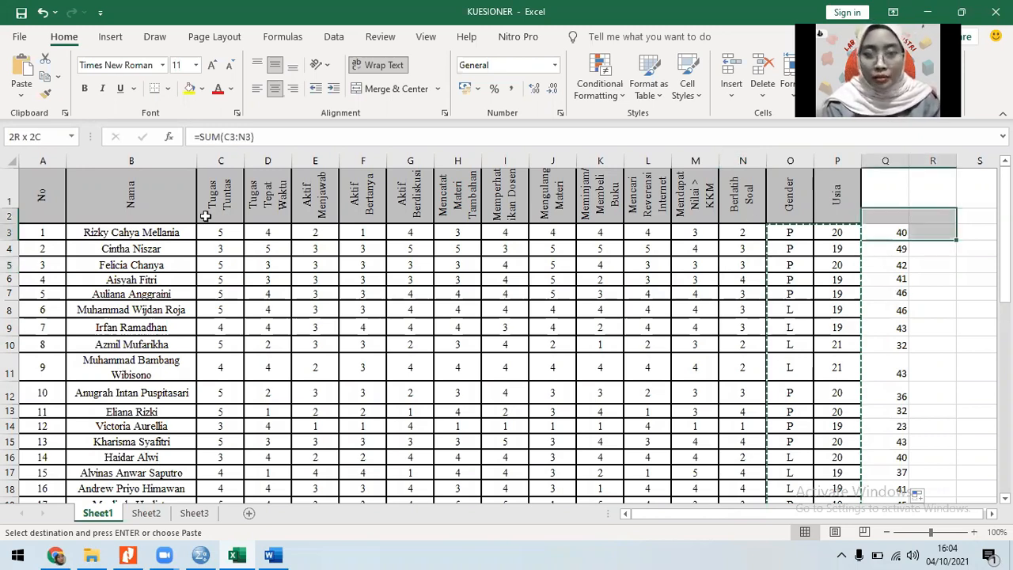
{"action": "left_click_drag", "start_coordinate": [223, 235], "coordinate": [756, 244]}
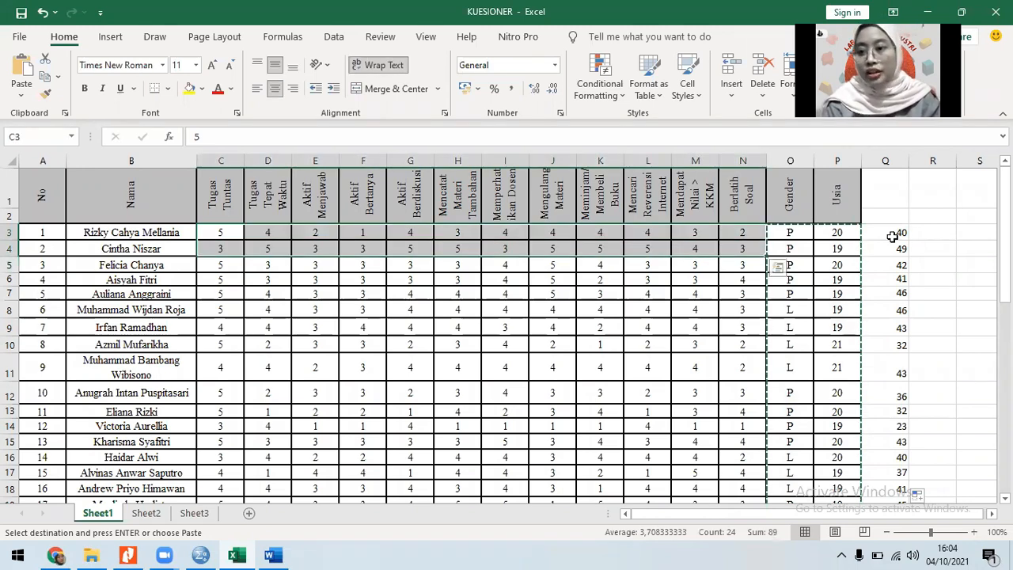
{"action": "left_click", "coordinate": [891, 237]}
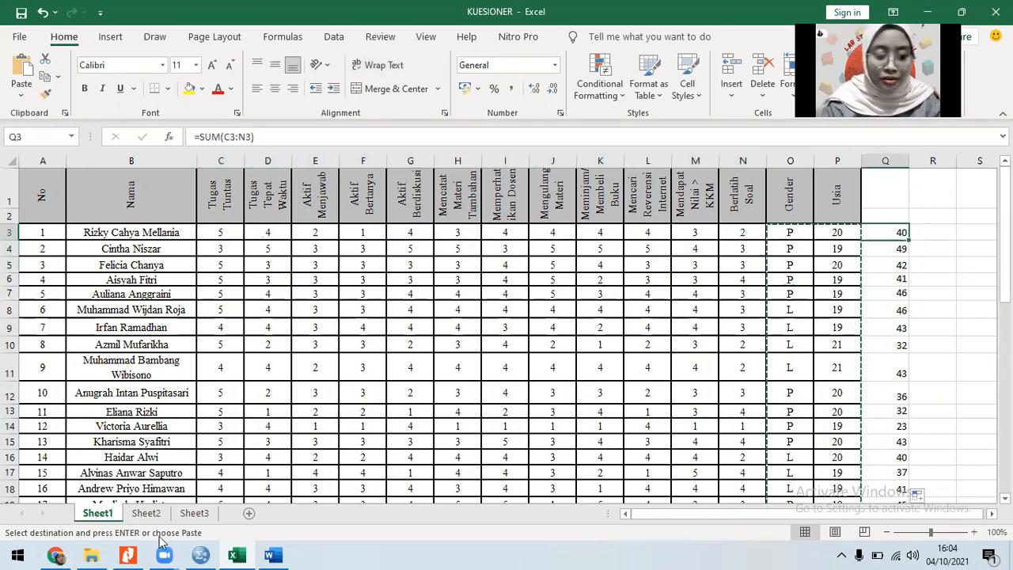
Switch back to the M5.sav dataset in SPSS and review the variable definitions and measurement levels before returning to the data
{"action": "left_click", "coordinate": [201, 554]}
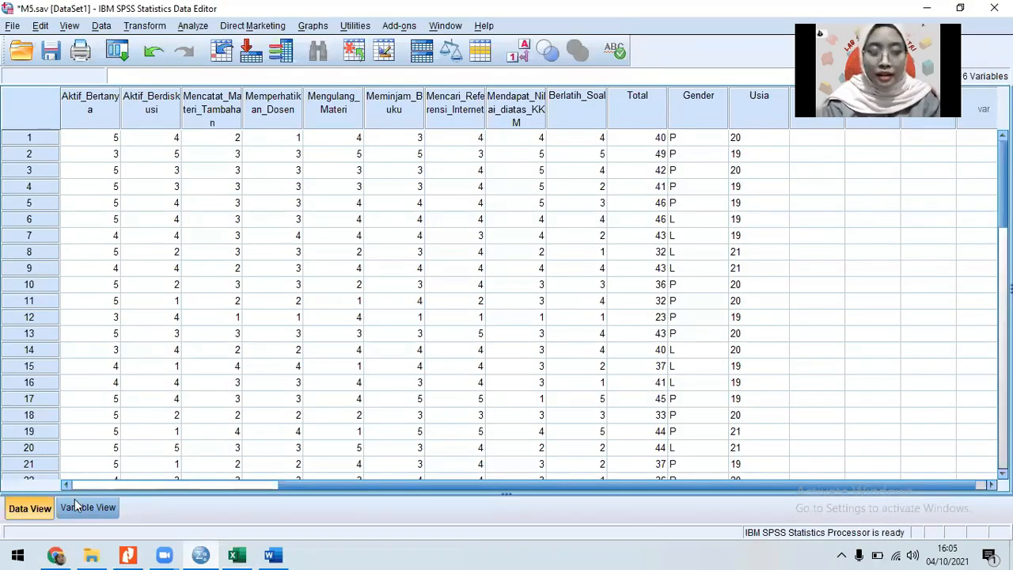
{"action": "key", "text": "ctrl+t"}
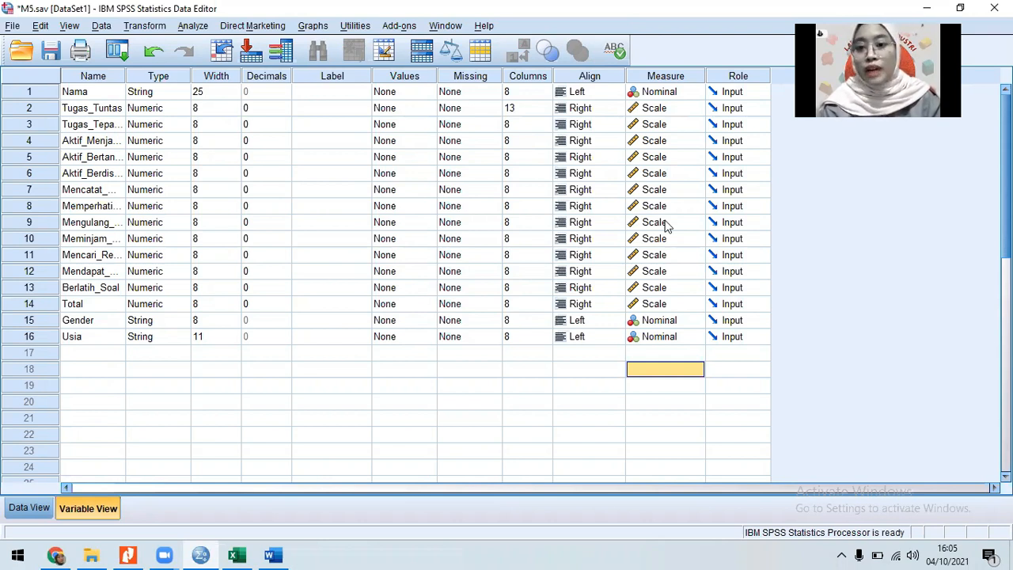
{"action": "key", "text": "ctrl+t"}
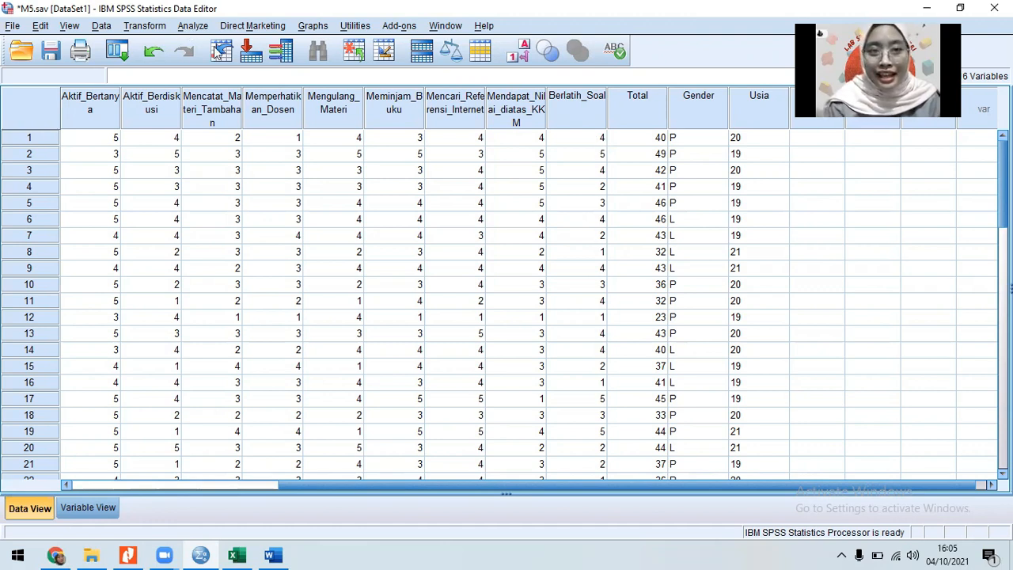
Run a two-tailed bivariate Pearson correlation on all questionnaire items together with Total, with significant correlations flagged
{"action": "left_click", "coordinate": [191, 27]}
{"action": "mouse_move", "coordinate": [249, 167]}
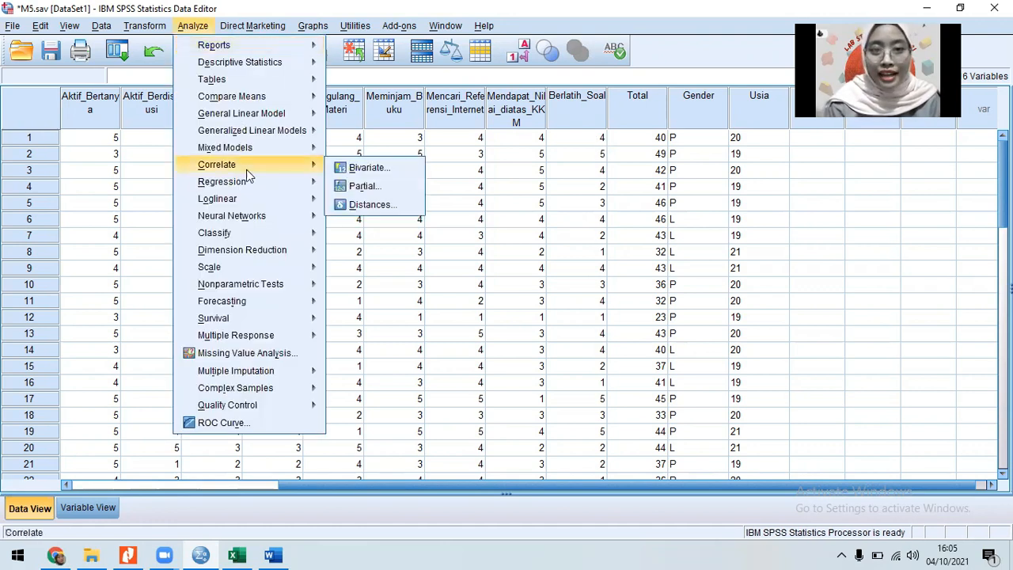
{"action": "left_click", "coordinate": [388, 172]}
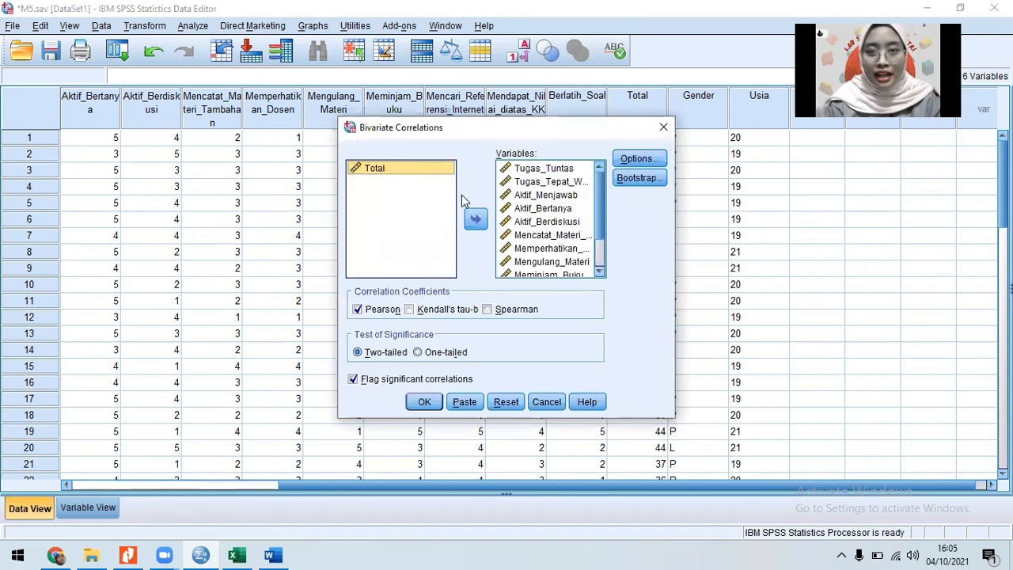
{"action": "left_click", "coordinate": [475, 220]}
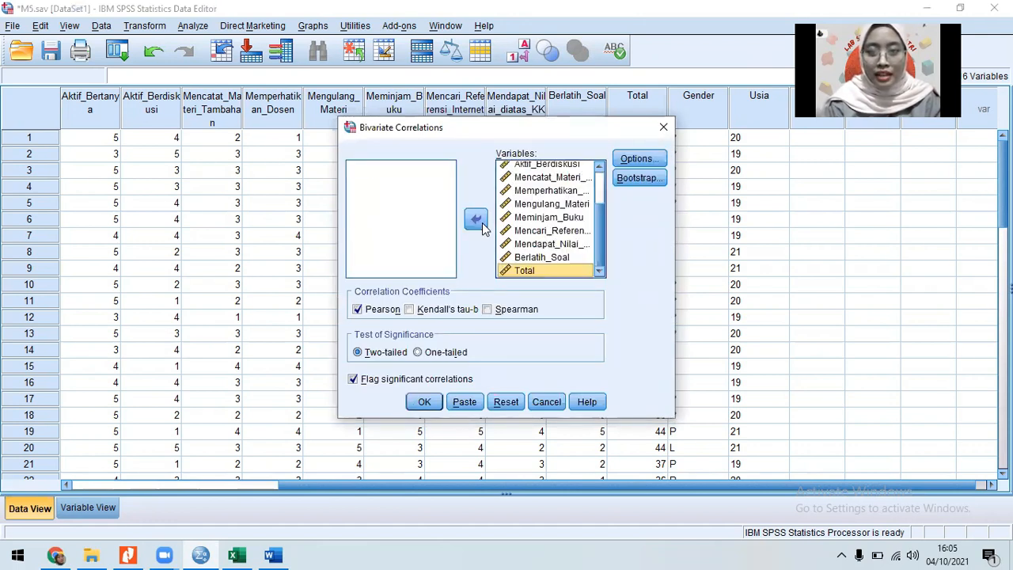
{"action": "left_click", "coordinate": [599, 188]}
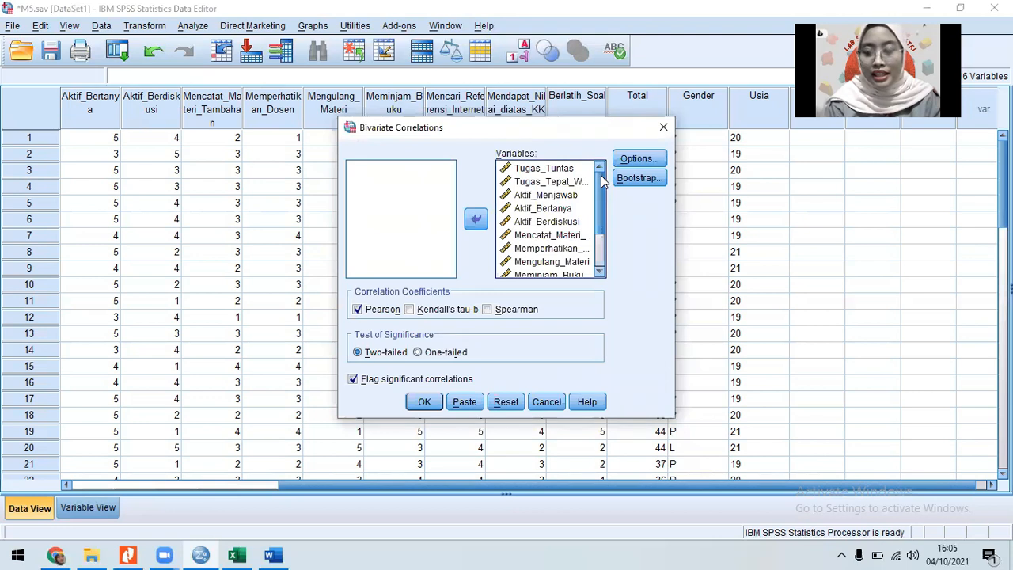
{"action": "left_click", "coordinate": [599, 252]}
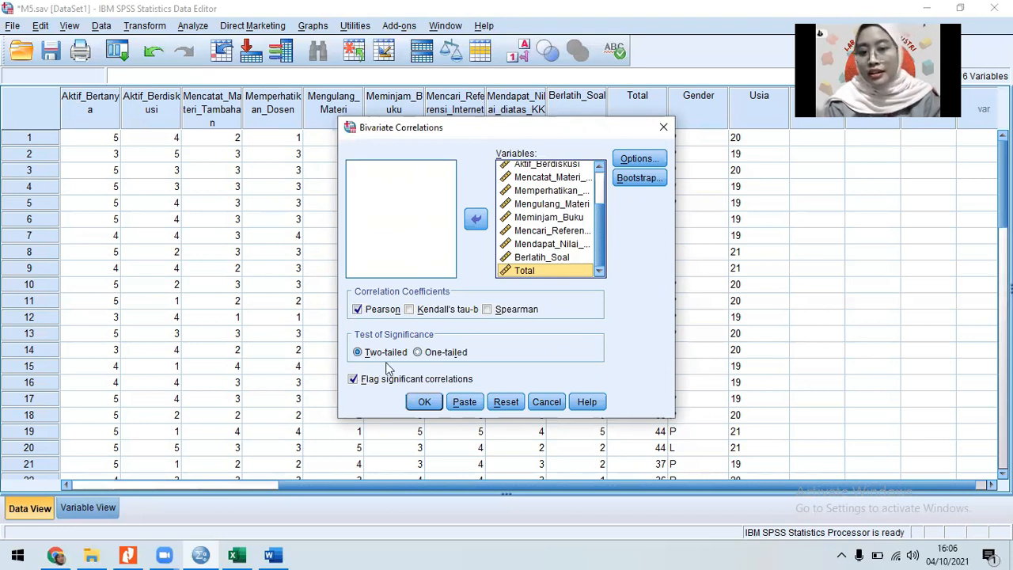
{"action": "left_click", "coordinate": [425, 402]}
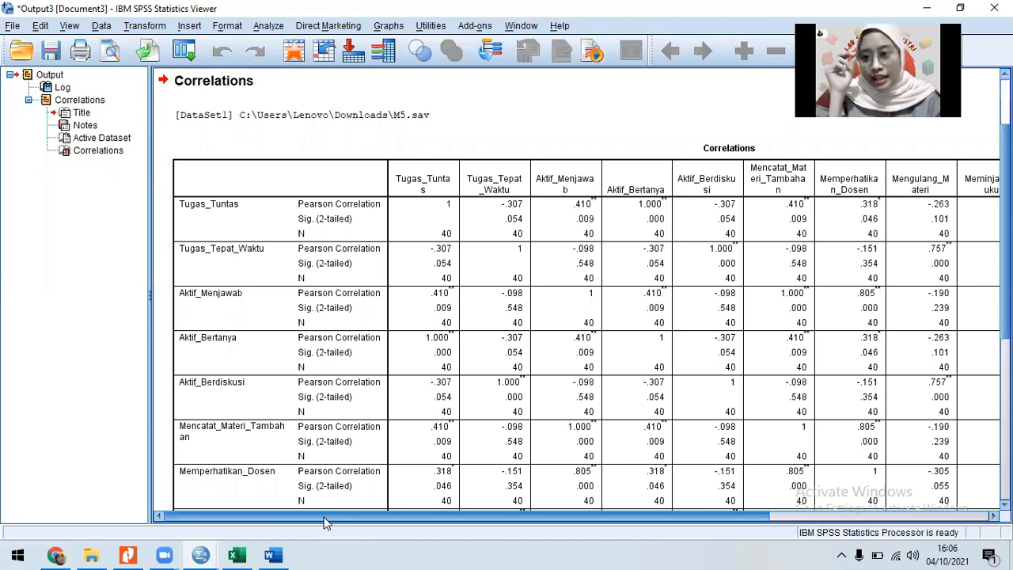
Examine the Correlations table, comparing each item's Pearson correlation and two-tailed significance against the Total column
{"action": "left_click_drag", "start_coordinate": [324, 519], "coordinate": [583, 531]}
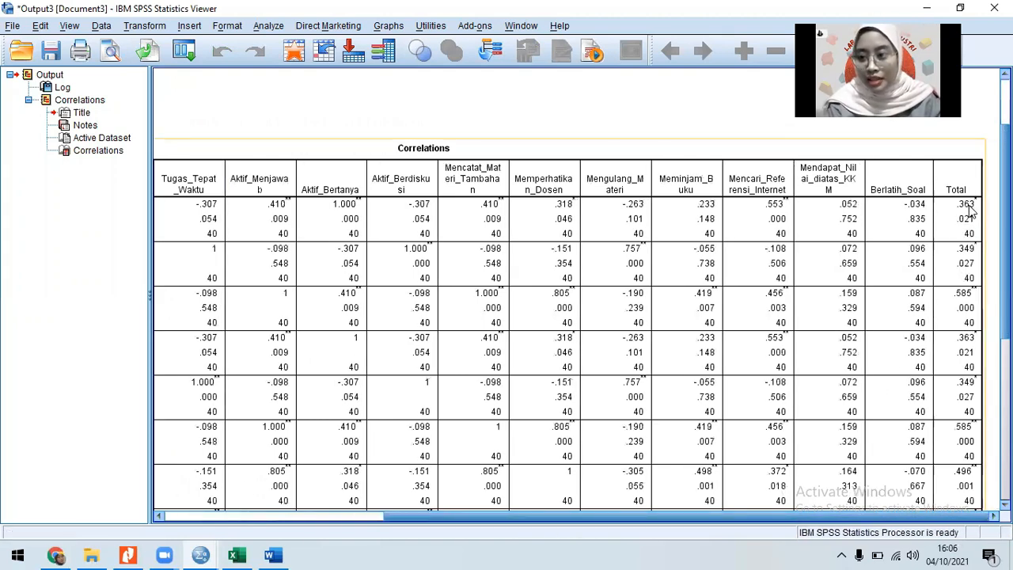
{"action": "left_click_drag", "start_coordinate": [700, 525], "coordinate": [481, 525]}
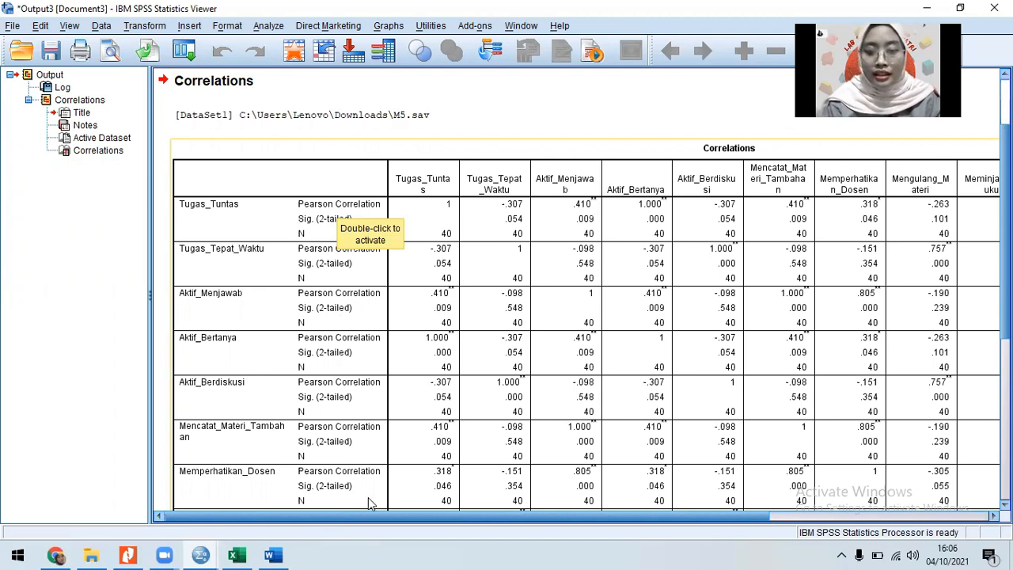
{"action": "left_click_drag", "start_coordinate": [373, 521], "coordinate": [443, 521]}
{"action": "left_click", "coordinate": [286, 239]}
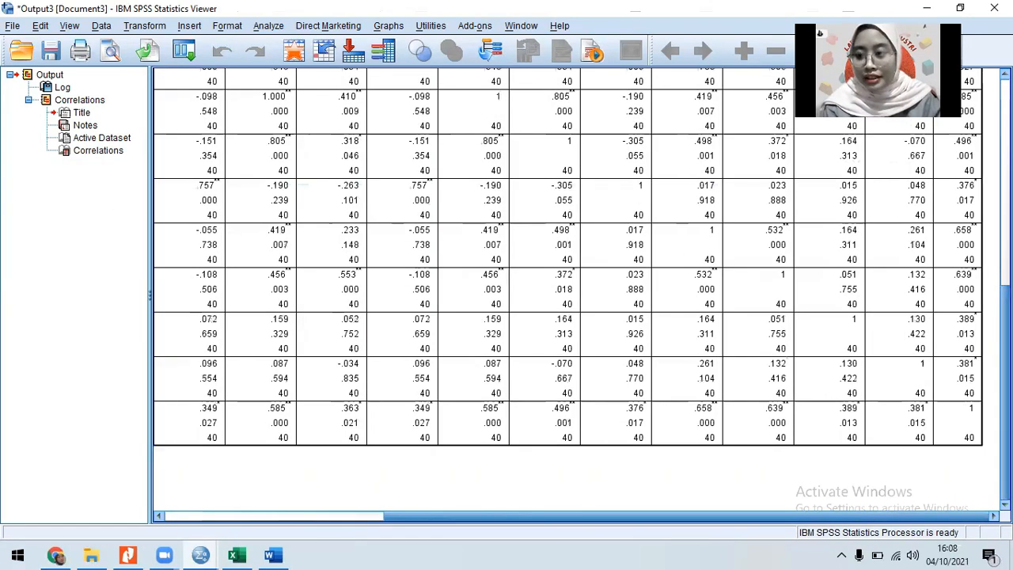
{"action": "scroll", "coordinate": [976, 280], "scroll_direction": "up", "scroll_amount": 10}
{"action": "scroll", "coordinate": [975, 280], "scroll_direction": "down", "scroll_amount": 1}
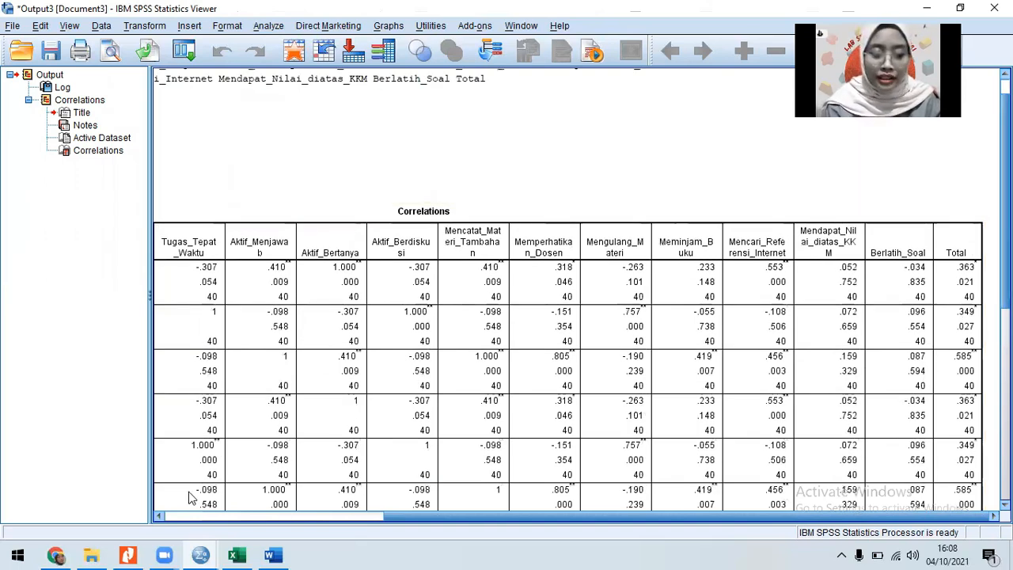
{"action": "left_click", "coordinate": [199, 554]}
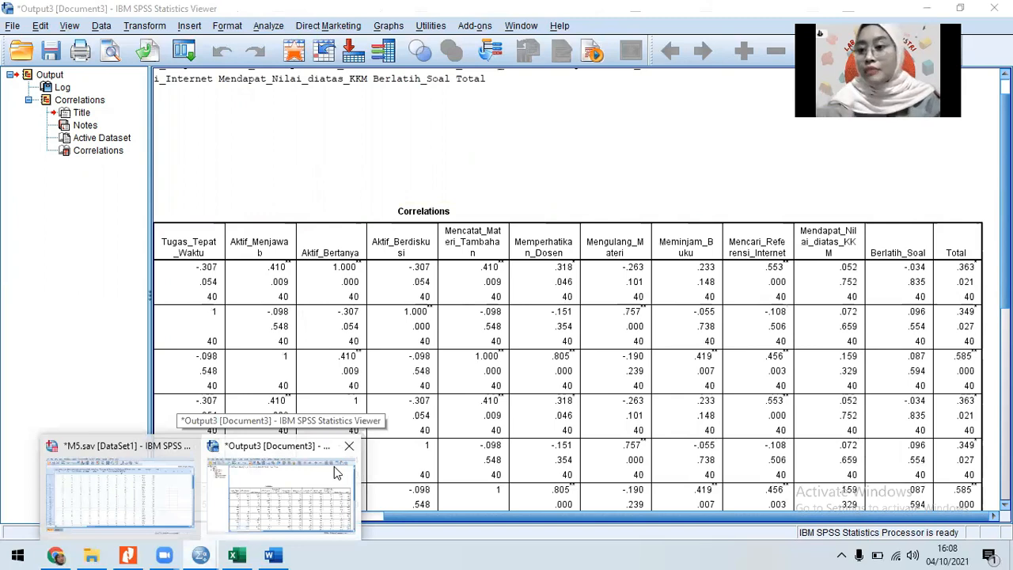
{"action": "left_click", "coordinate": [333, 466]}
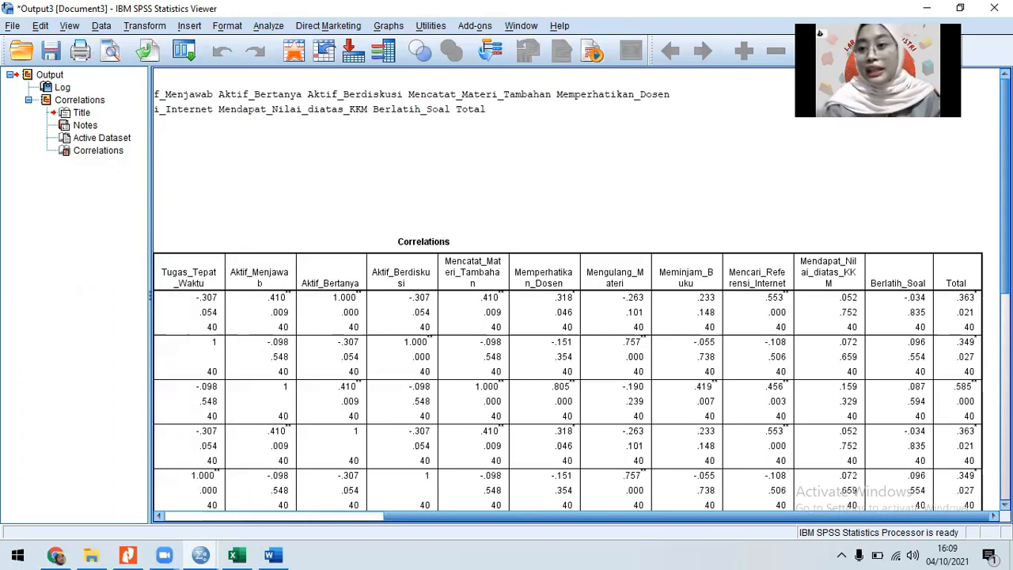
{"action": "left_click_drag", "start_coordinate": [601, 516], "coordinate": [23, 470]}
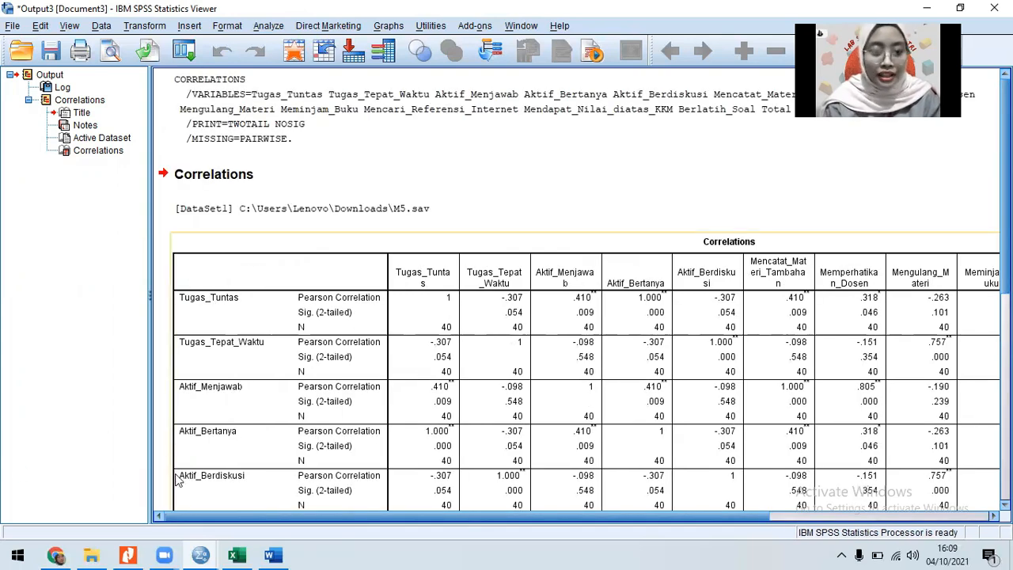
Set up a Reliability Analysis on the M5.sav dataset with all variables from Tugas_Tuntas through Total as items
{"action": "left_click", "coordinate": [201, 554]}
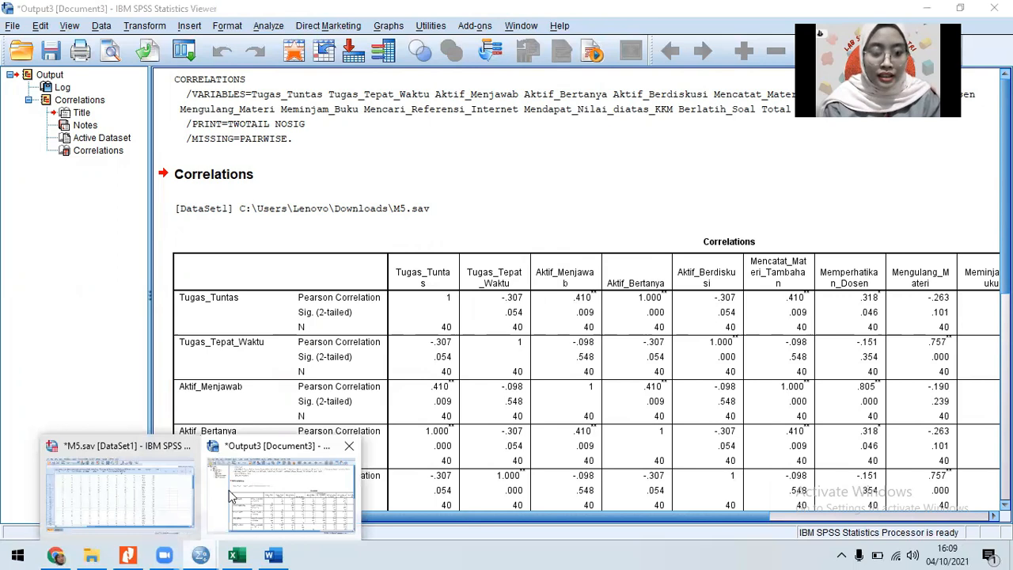
{"action": "left_click", "coordinate": [136, 494]}
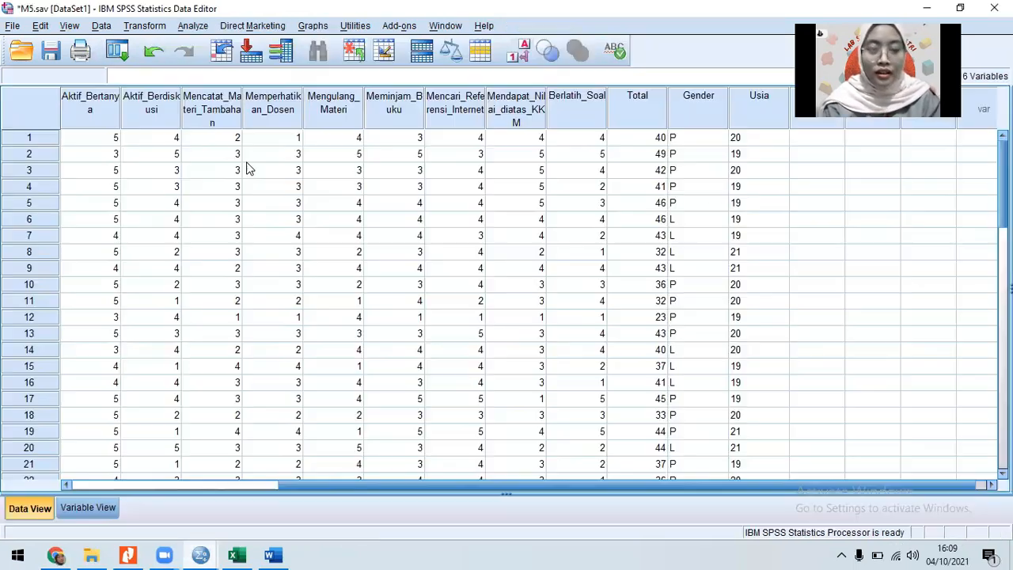
{"action": "left_click", "coordinate": [193, 27]}
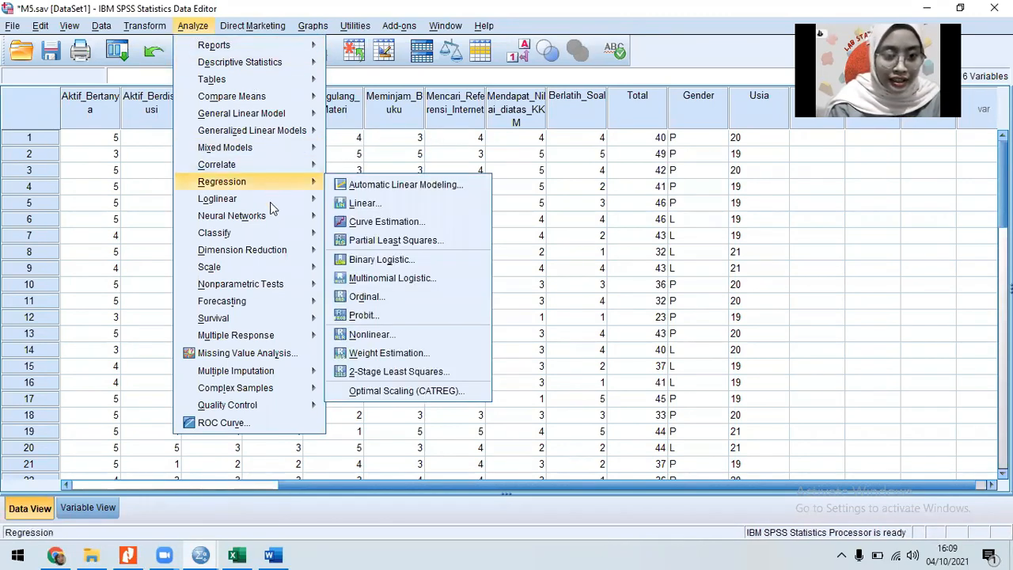
{"action": "mouse_move", "coordinate": [269, 273]}
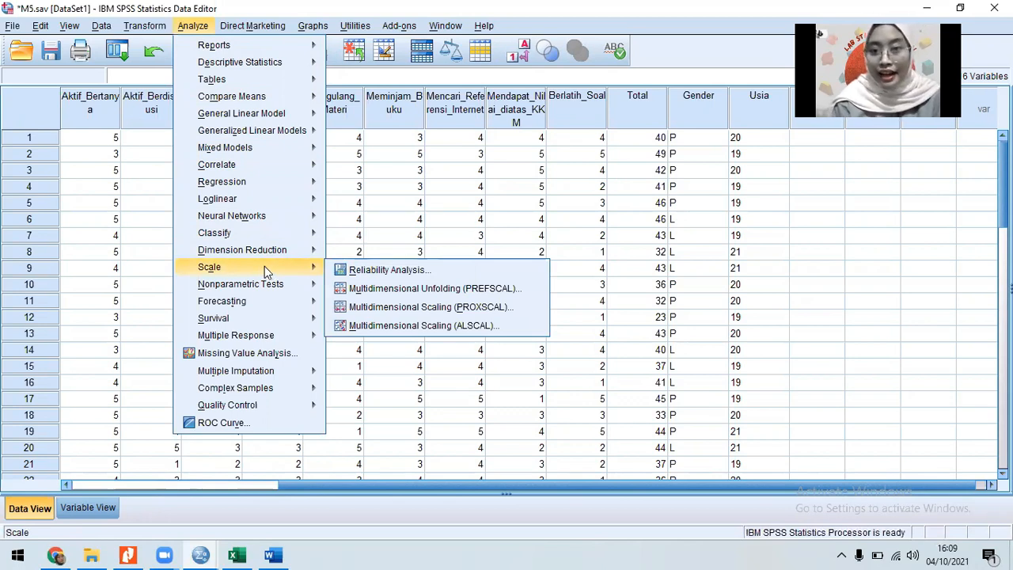
{"action": "left_click", "coordinate": [310, 274]}
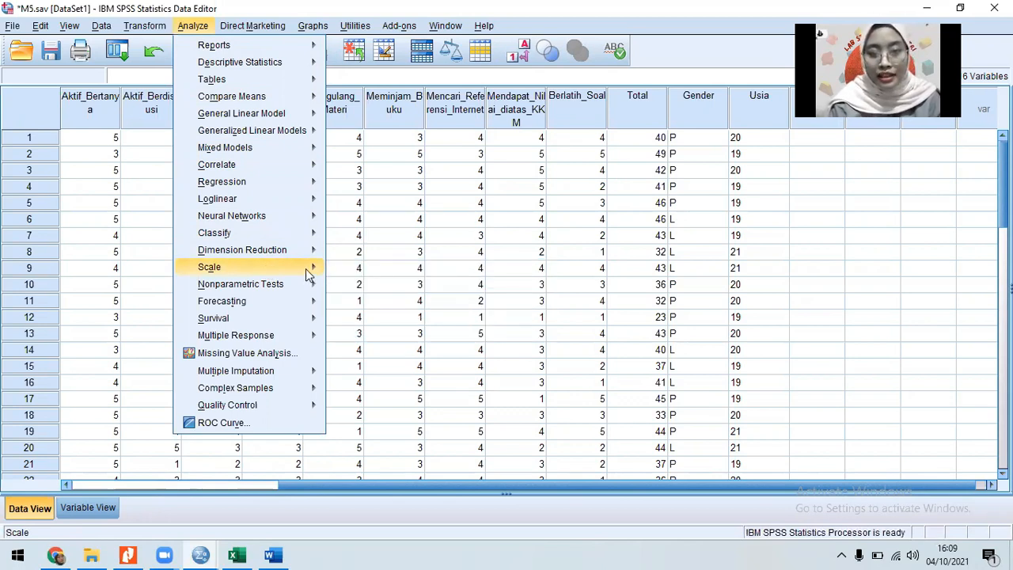
{"action": "left_click", "coordinate": [309, 273]}
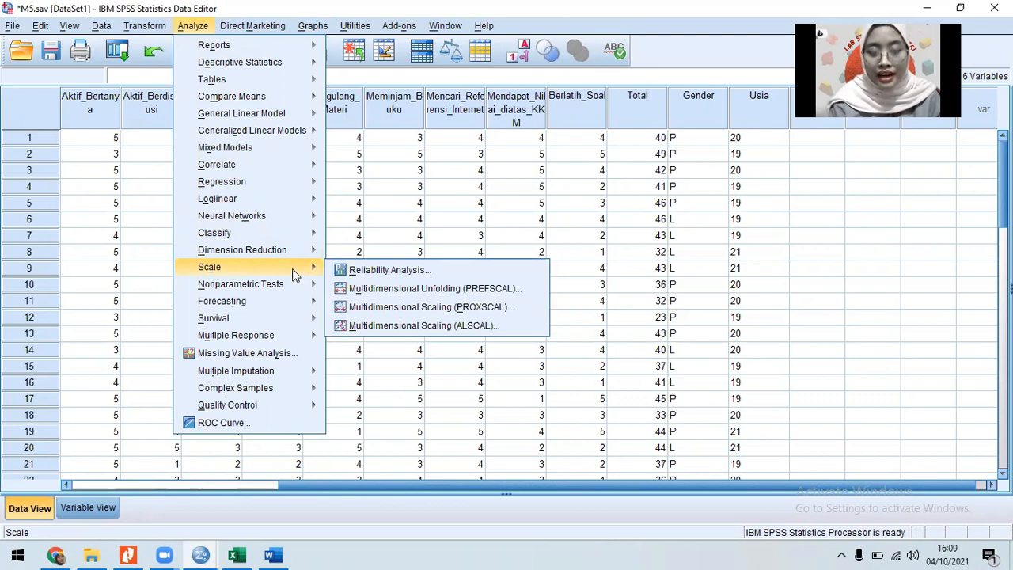
{"action": "left_click", "coordinate": [384, 271]}
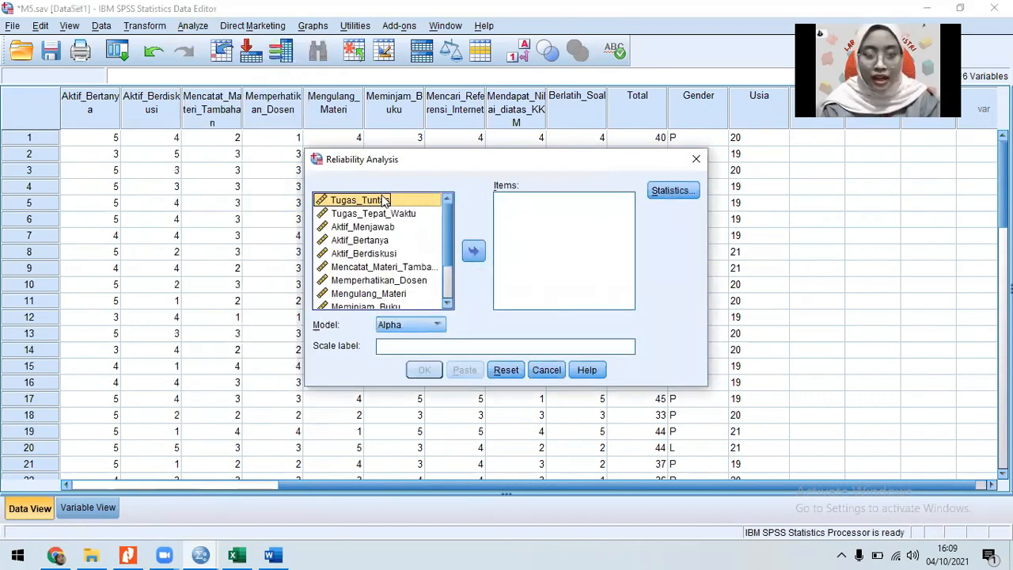
{"action": "key", "text": "shift+Down"}
{"action": "key", "text": "shift+Down"}
{"action": "key", "text": "shift+Down"}
{"action": "key", "text": "shift+Down"}
{"action": "key", "text": "shift+Down"}
{"action": "key", "text": "shift+Down"}
{"action": "key", "text": "shift+Down"}
{"action": "key", "text": "shift+Down"}
{"action": "key", "text": "shift+Down"}
{"action": "key", "text": "shift+Down"}
{"action": "key", "text": "shift+Down"}
{"action": "key", "text": "shift+Down"}
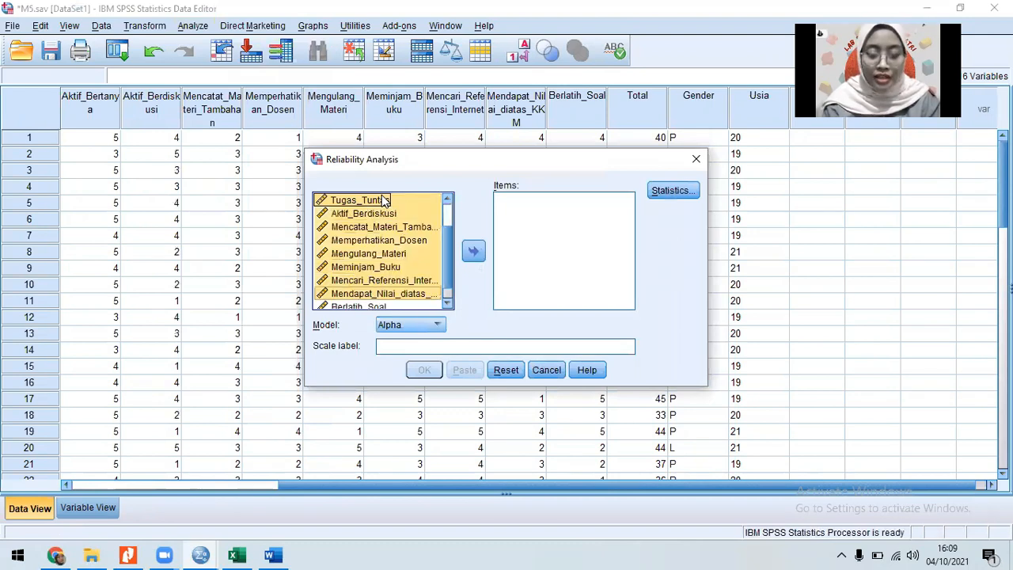
{"action": "left_click", "coordinate": [472, 252]}
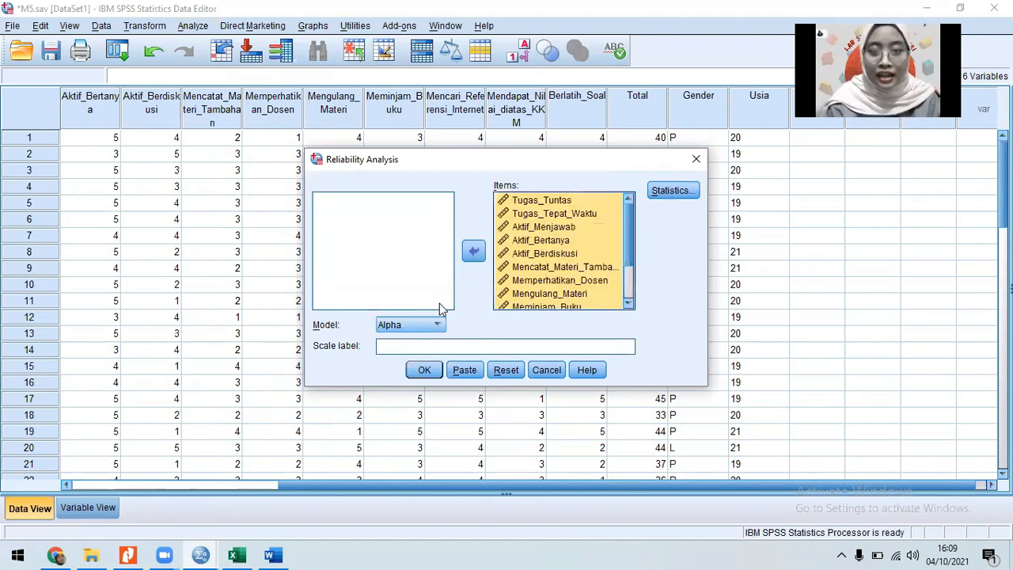
Keep Alpha as the reliability model and run the analysis
{"action": "left_click", "coordinate": [418, 326]}
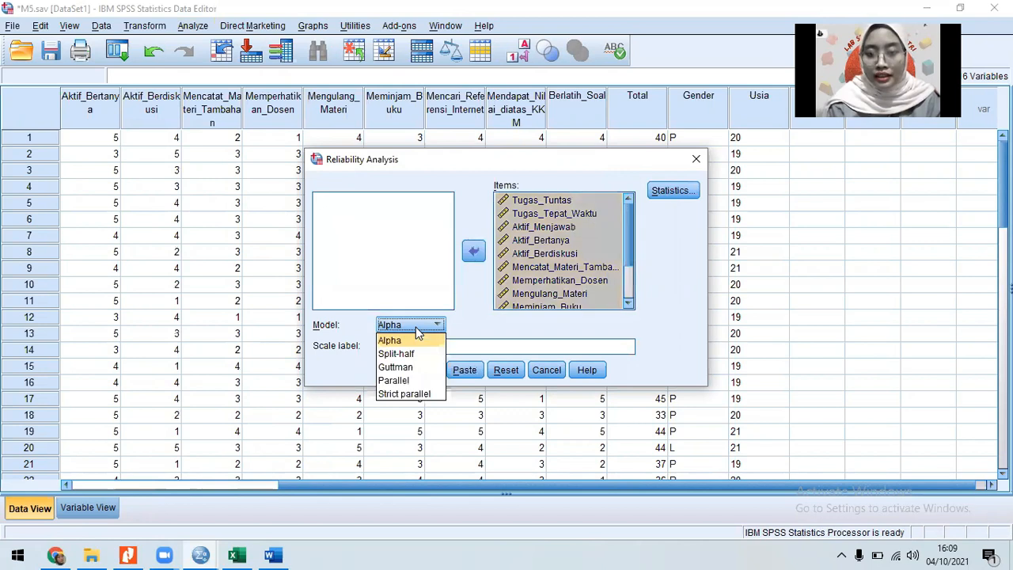
{"action": "left_click", "coordinate": [418, 334]}
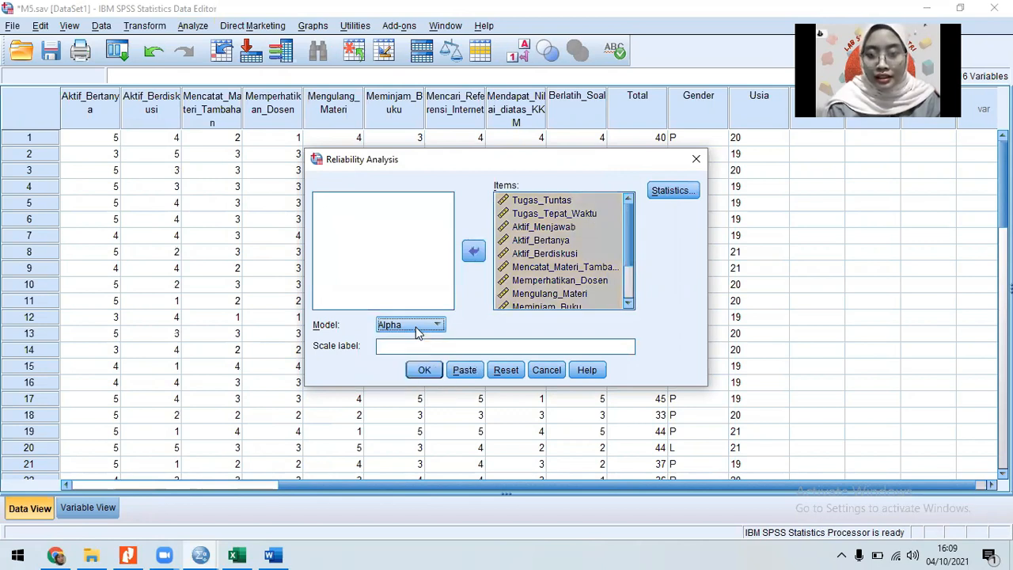
{"action": "left_click", "coordinate": [425, 376]}
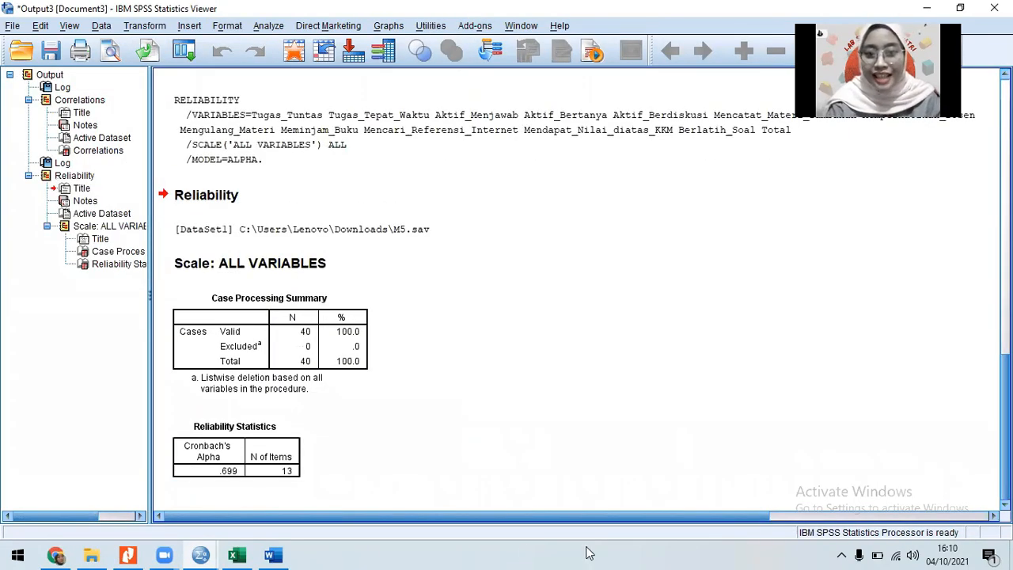
Examine the Case Processing Summary and the Cronbach's Alpha and number of items in the Reliability Statistics table
{"action": "left_click", "coordinate": [223, 340]}
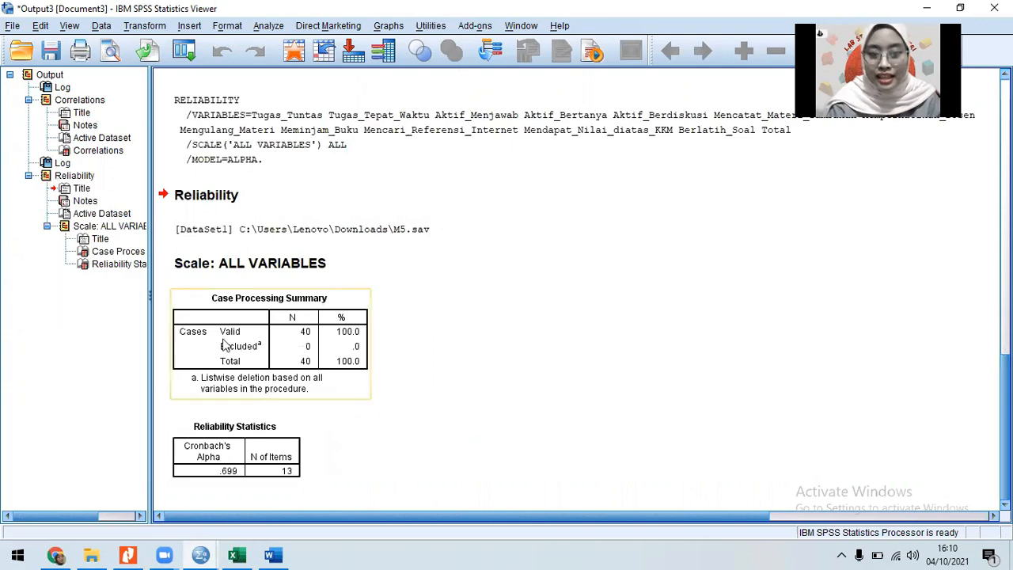
{"action": "left_click", "coordinate": [378, 345]}
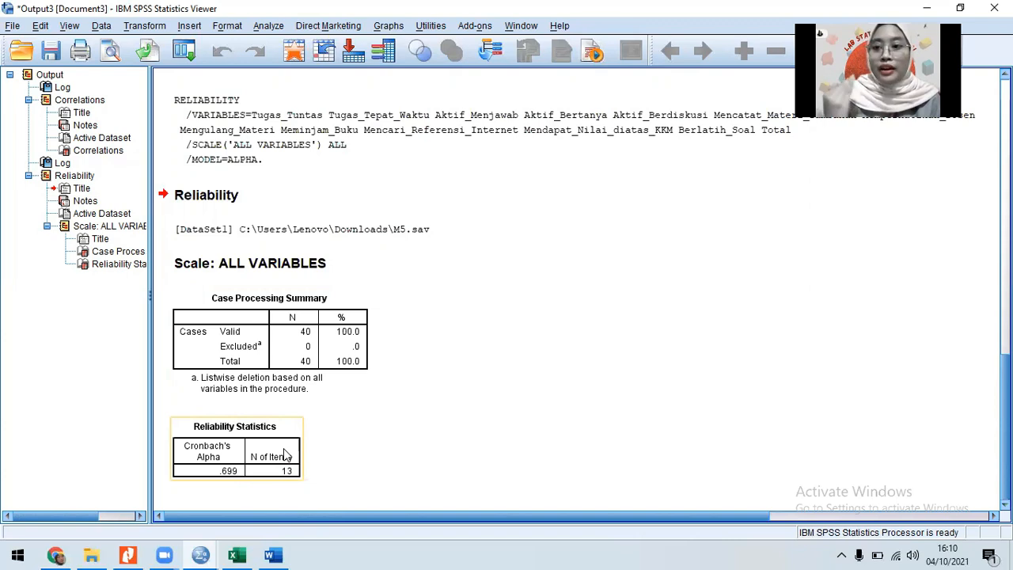
{"action": "left_click", "coordinate": [307, 300]}
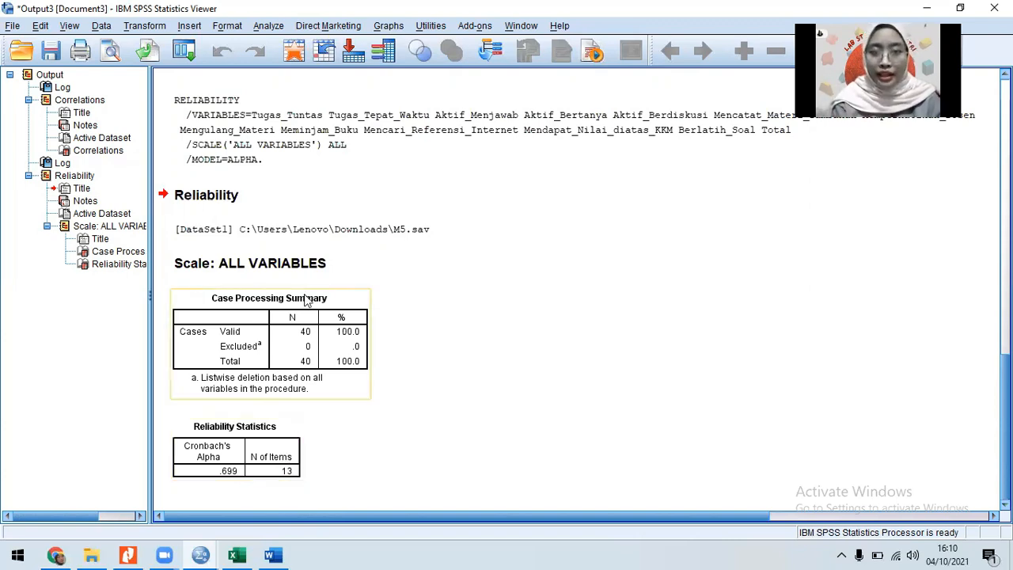
{"action": "left_click", "coordinate": [180, 473]}
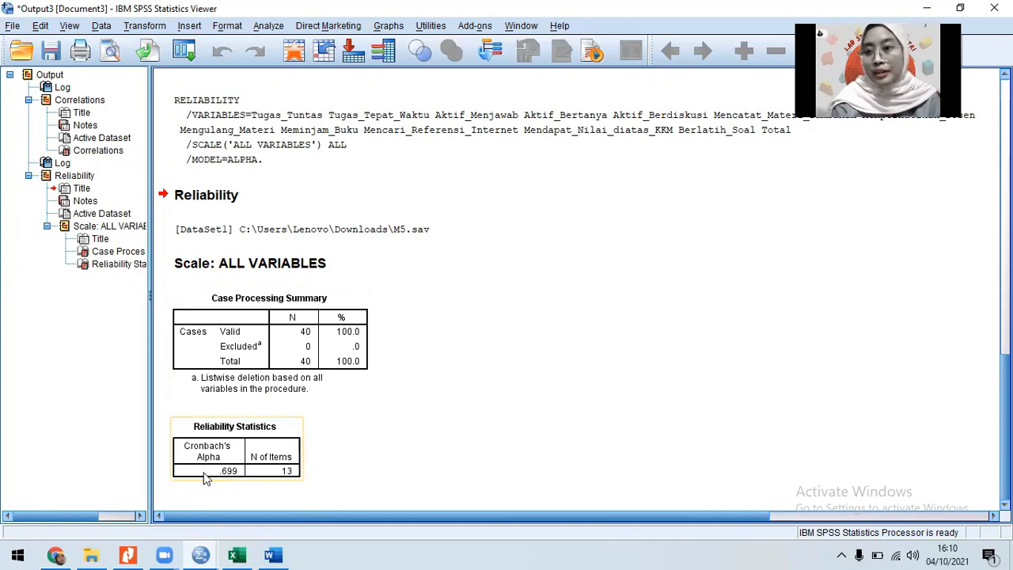